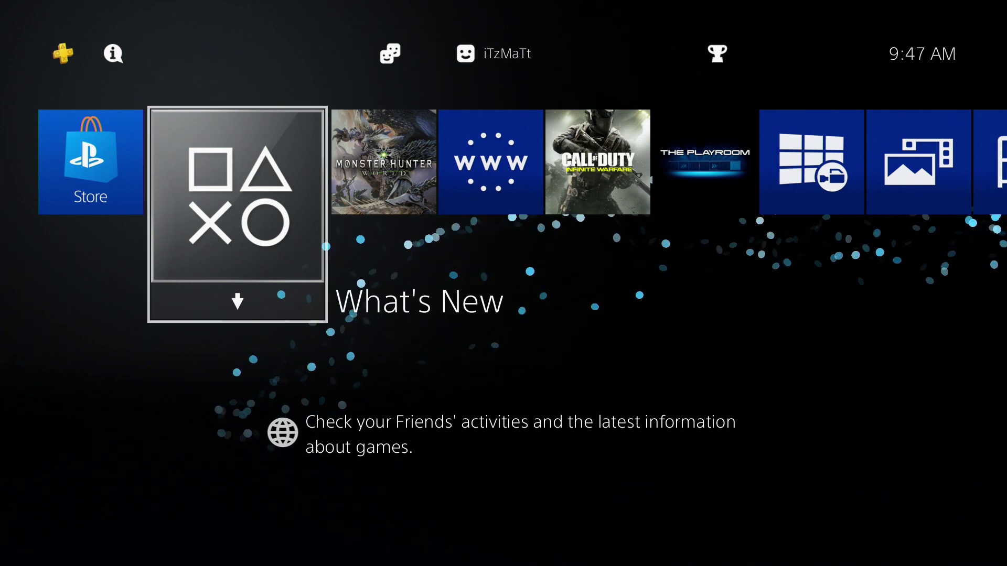
Step: Open the console's Settings from the home screen's function area
key("Right")
key("Right")
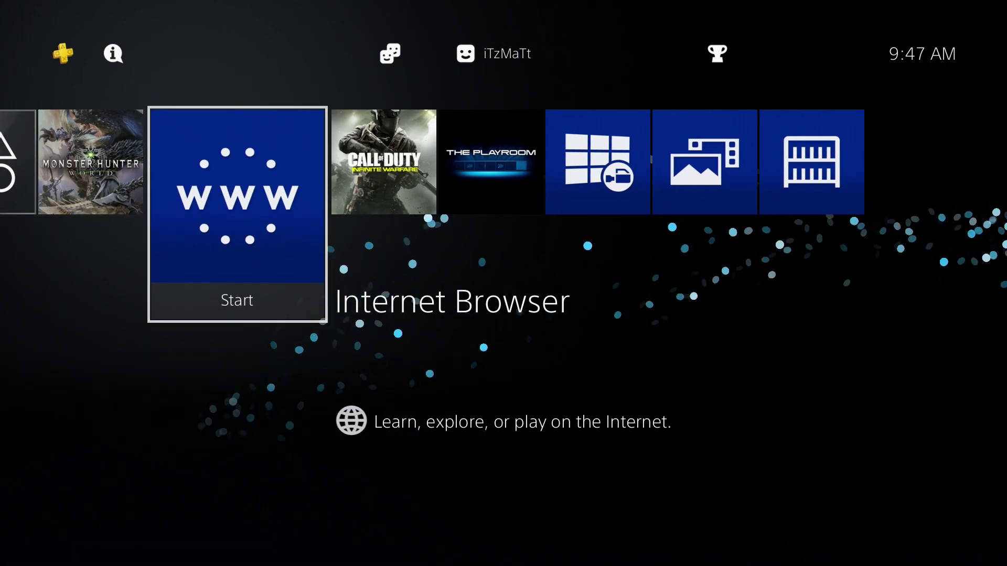
key("Up")
key("Right")
key("Right")
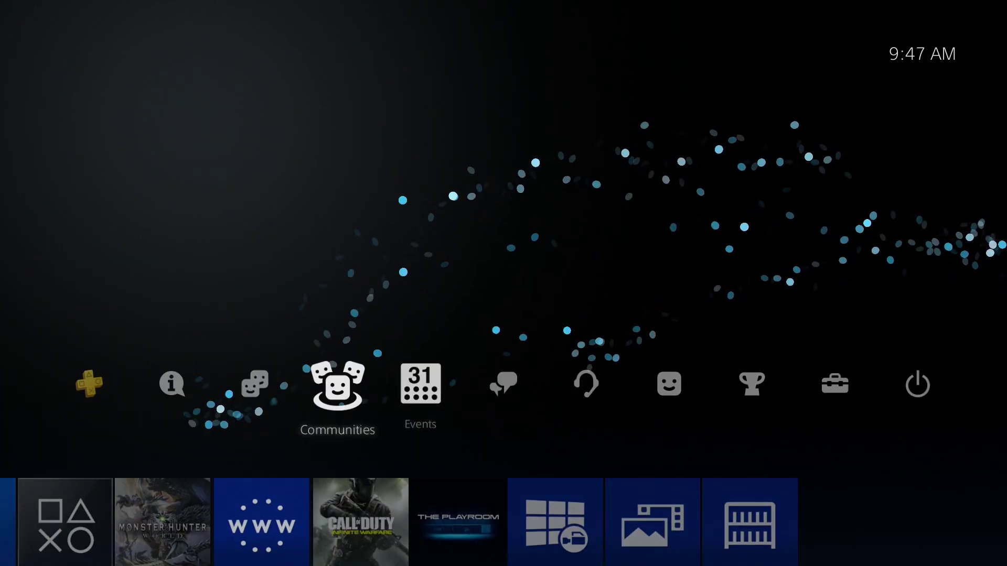
key("Right")
key("Right")
key("Right")
key("Right")
key("Right")
key("Right")
key("Return")
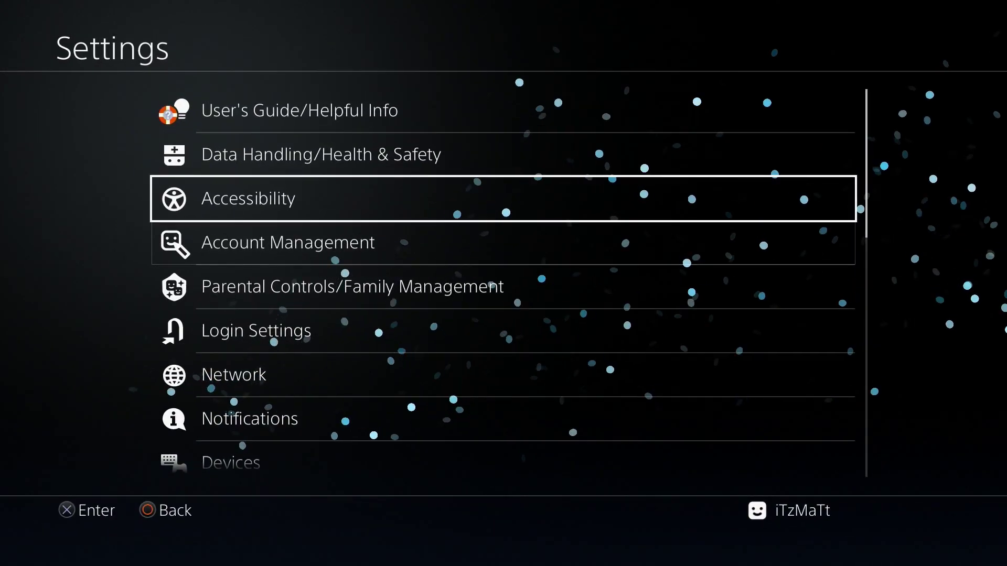
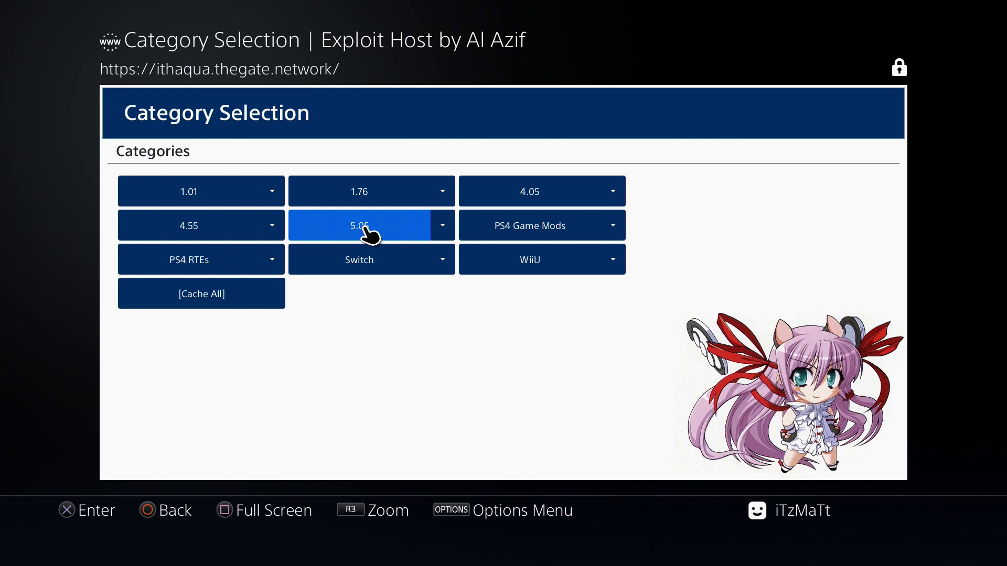
Step: Run the Disable Updates payload from the 5.05 category of the exploit host and return to the category list
left_click(367, 230)
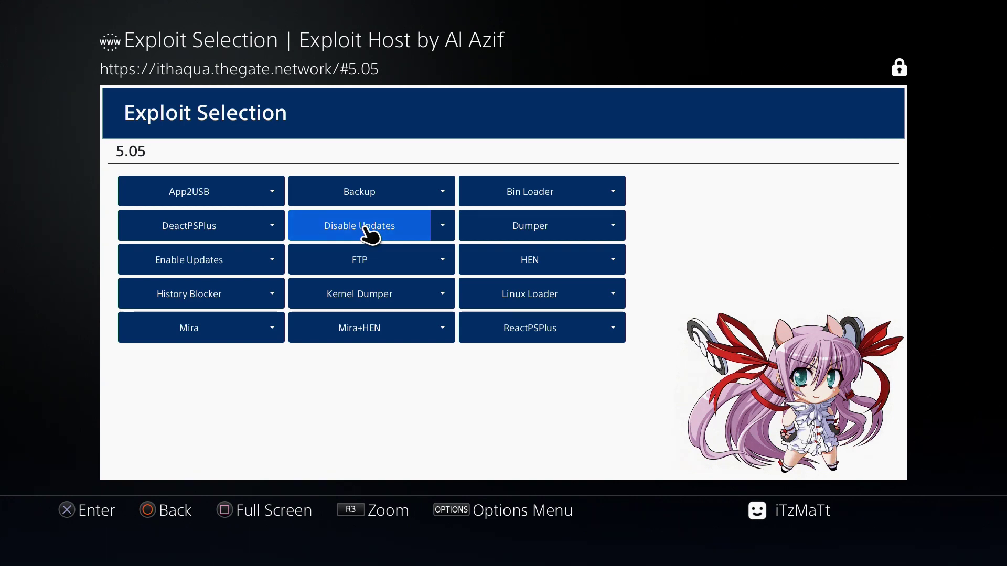
left_click(367, 231)
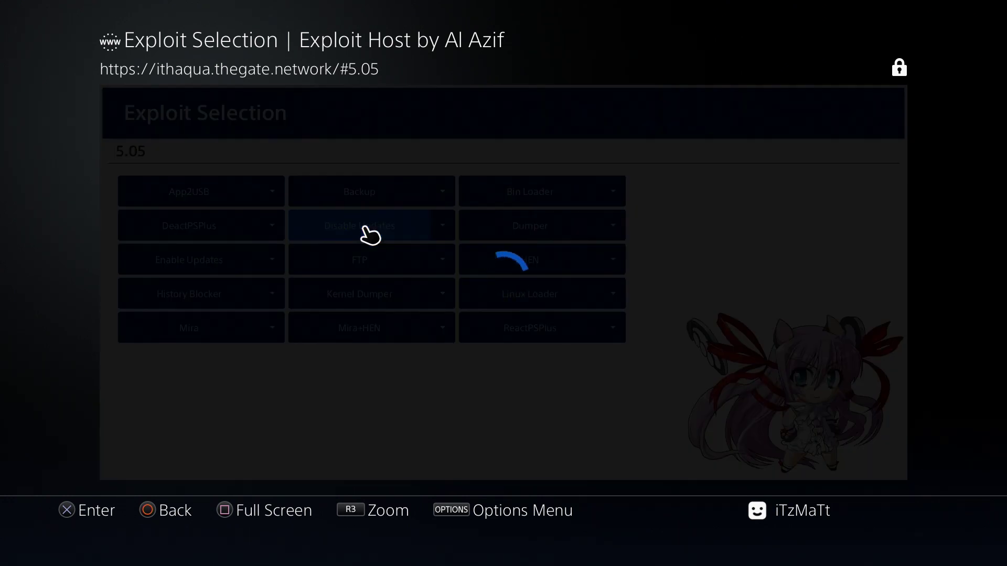
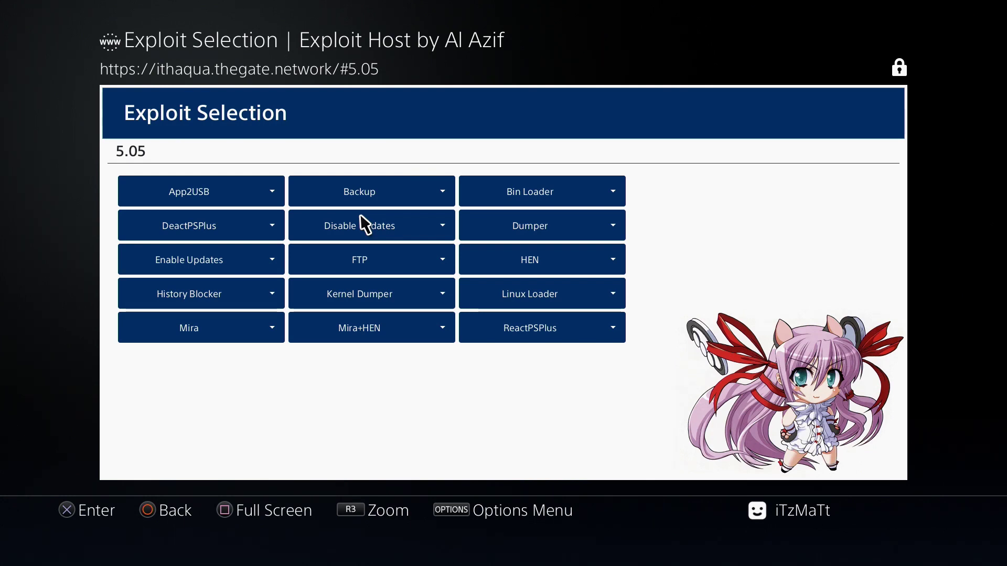
key("Escape")
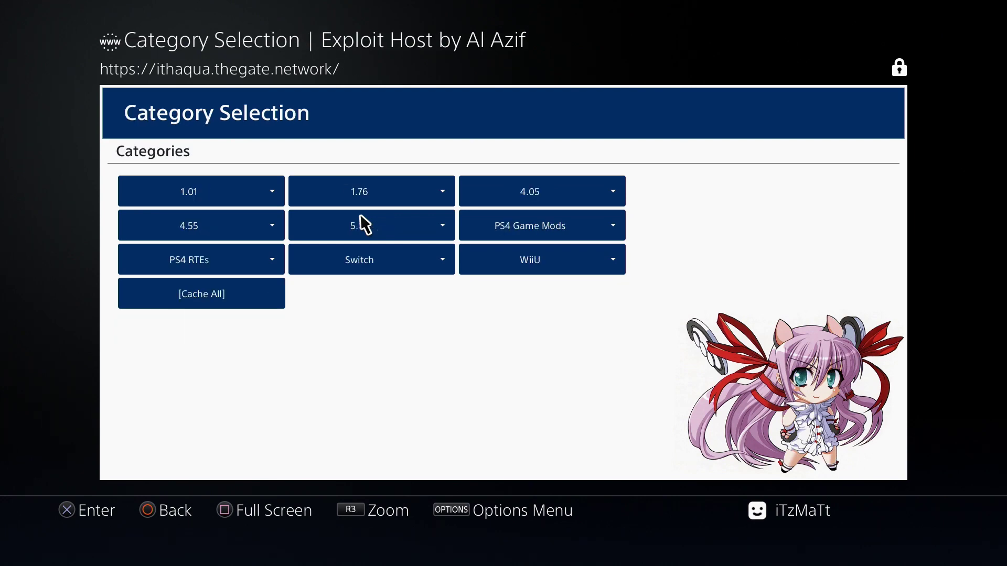
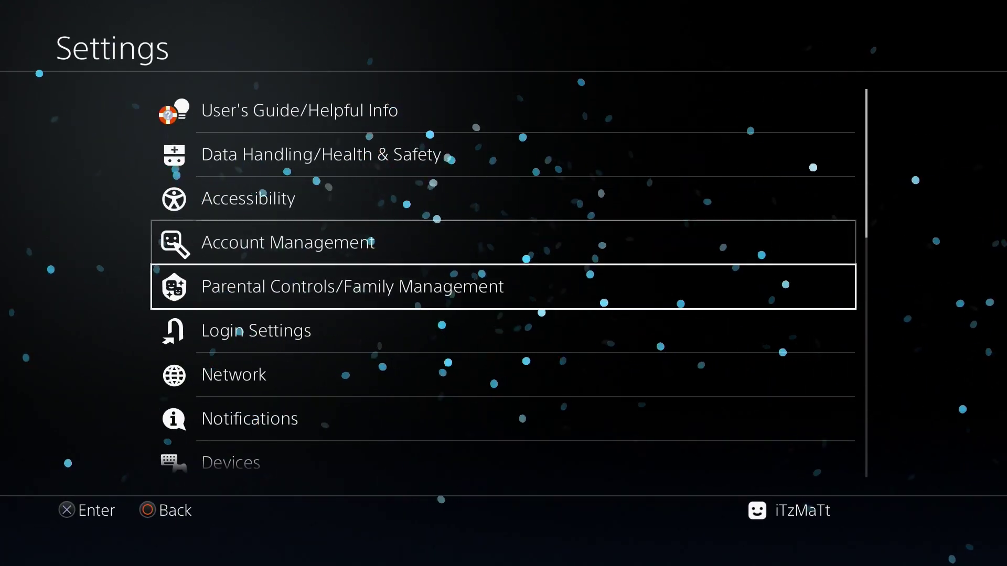
Step: Open the Automatic Downloads options in the console's System settings
key("Down")
key("Down")
key("Down")
key("Down")
key("Down")
key("Down")
key("Down")
key("Down")
key("Down")
key("Down")
key("Down")
key("Down")
key("Down")
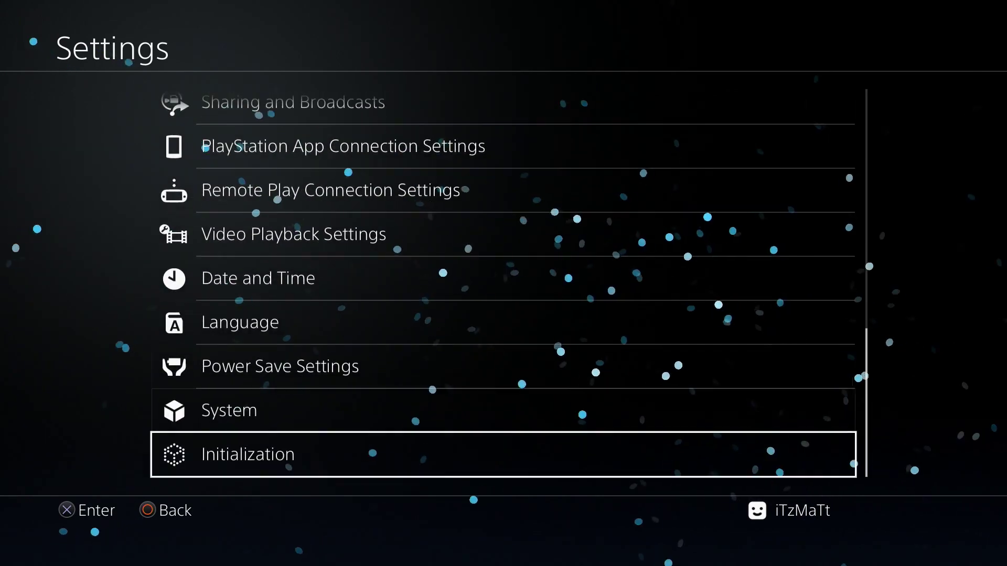
key("Up")
key("Return")
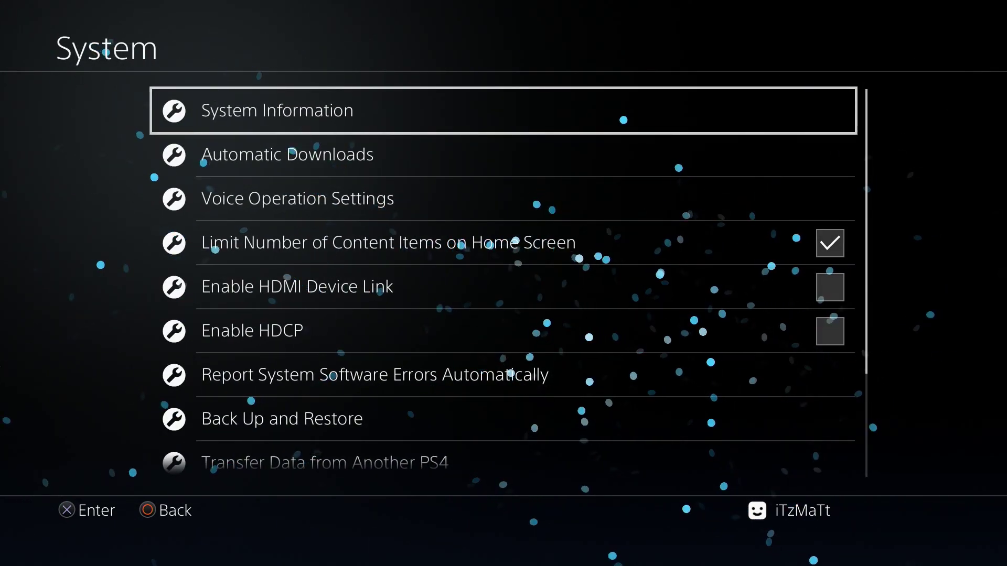
key("Down")
key("Return")
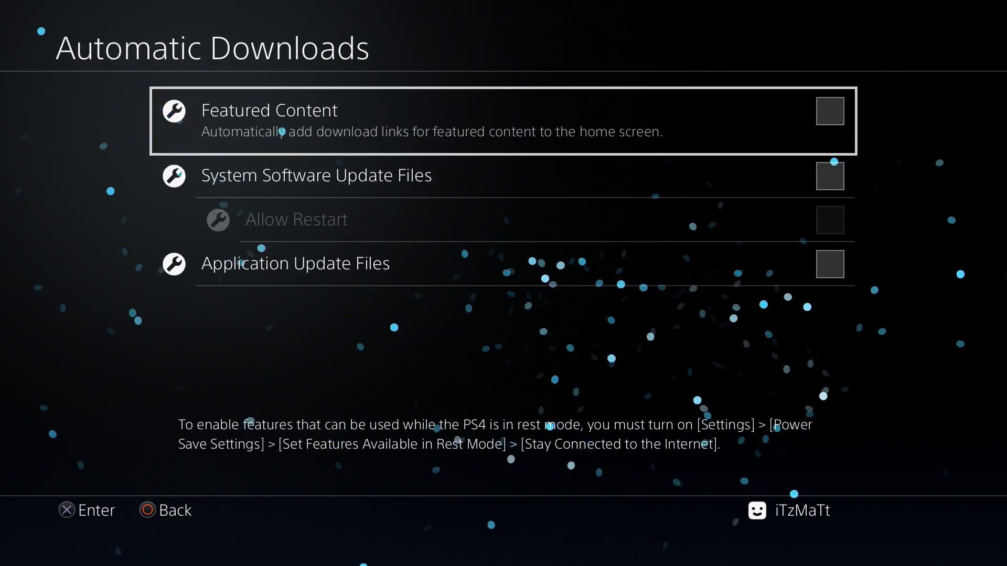
Step: Check the Automatic Downloads options for featured content, system software update files, restart permission and application update files
key("Down")
key("Down")
key("Up")
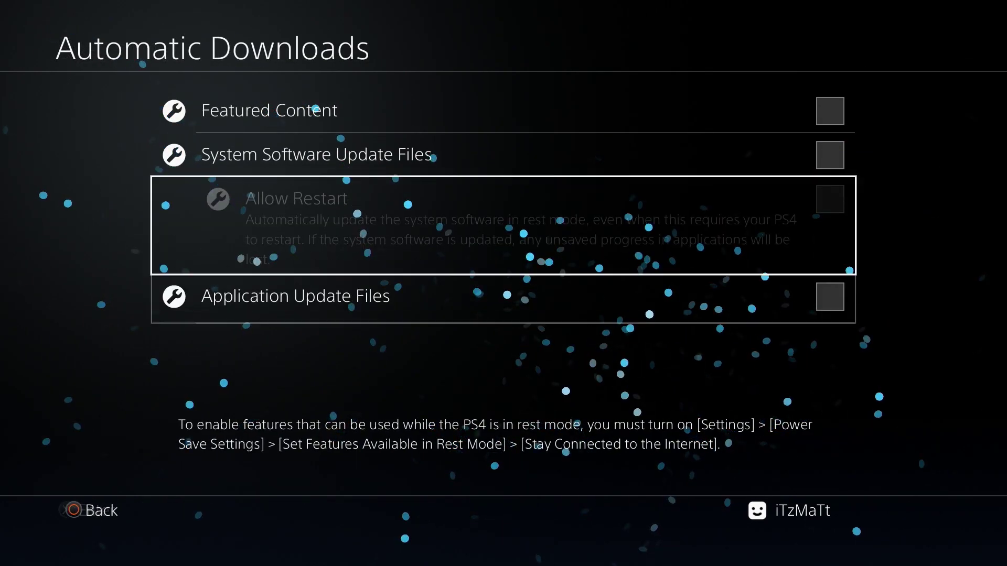
key("Up")
key("Up")
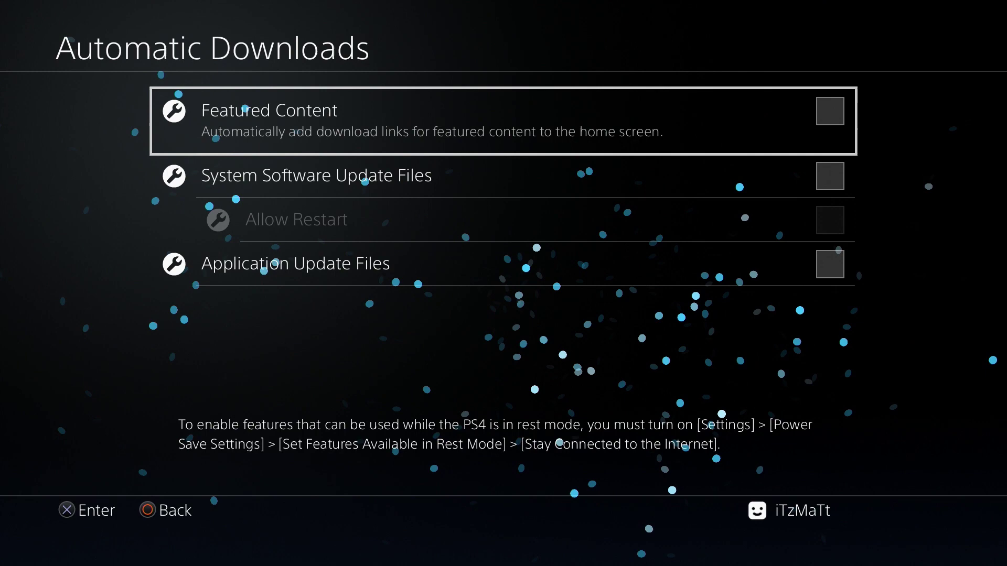
key("Down")
key("Down")
key("Down")
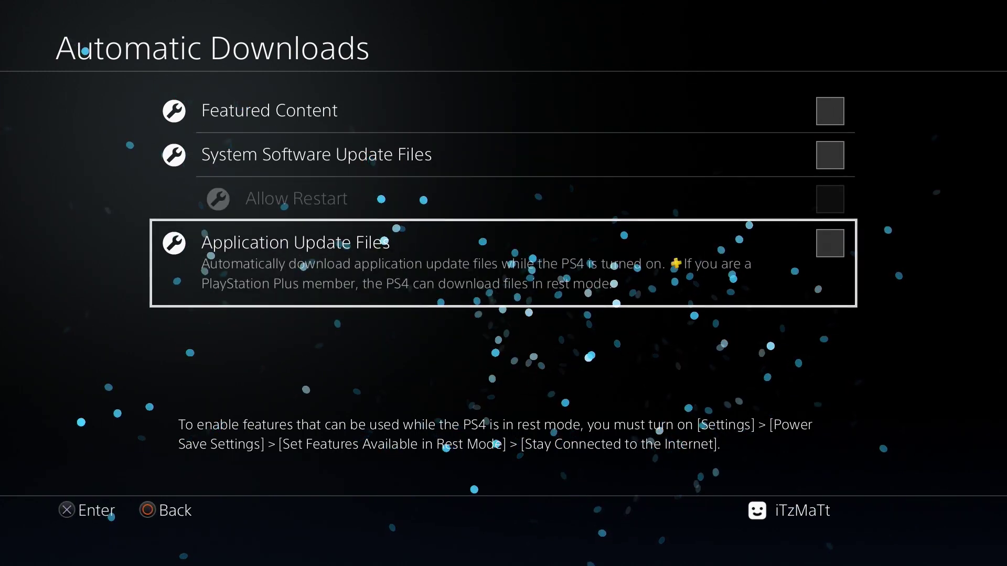
key("Up")
key("Up")
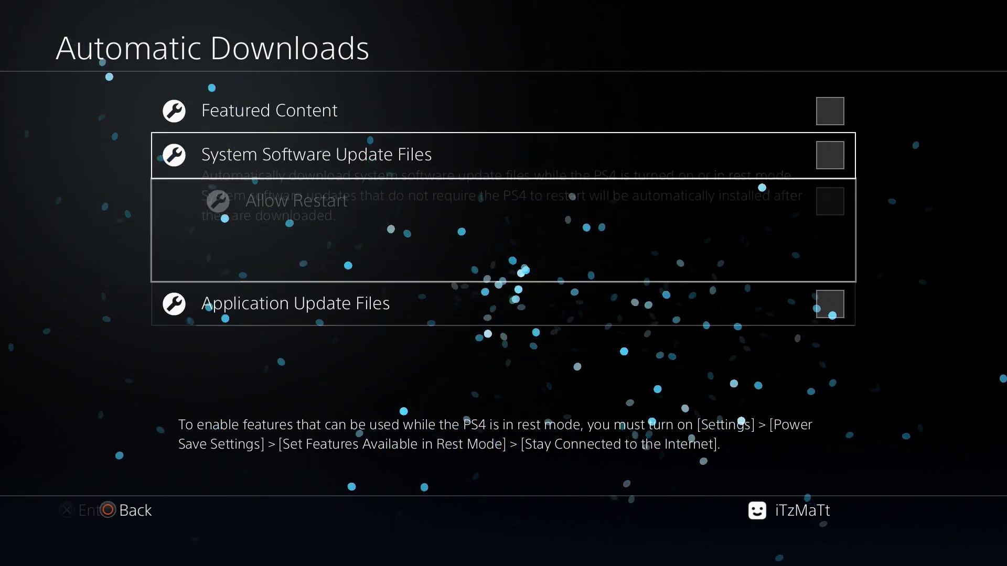
key("Down")
key("Up")
key("Down")
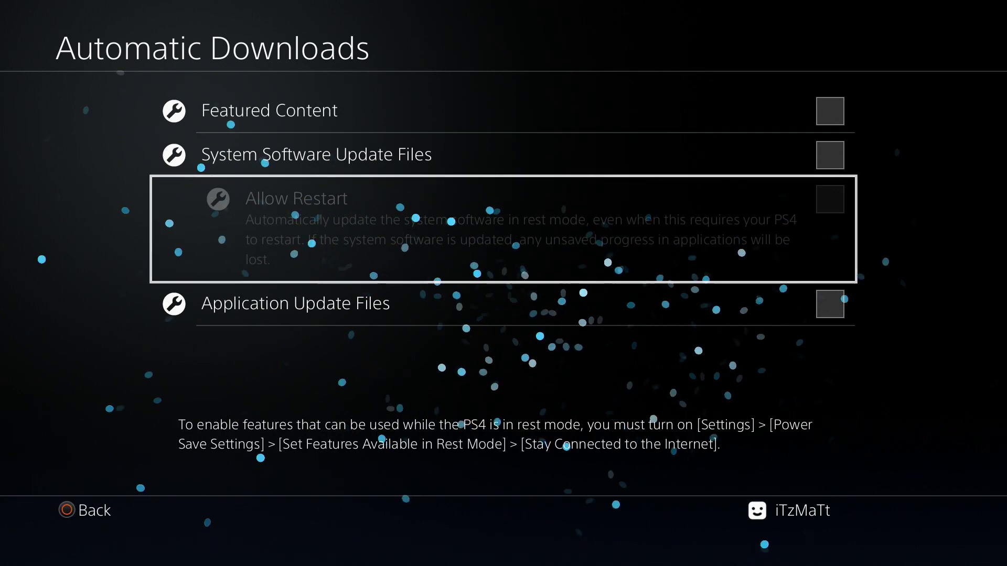
key("Down")
key("Up")
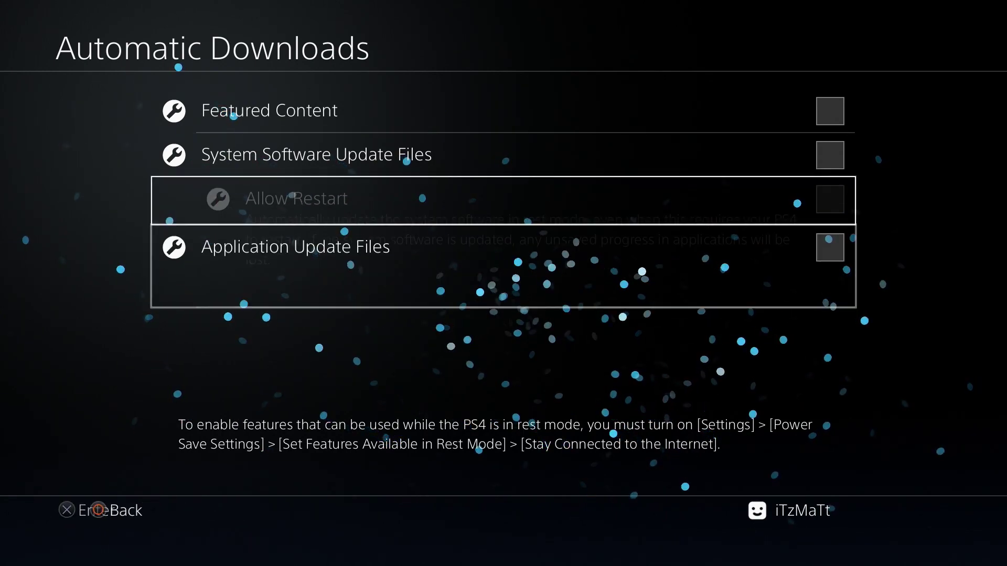
key("Up")
key("Up")
key("Down")
key("Down")
key("Up")
key("Up")
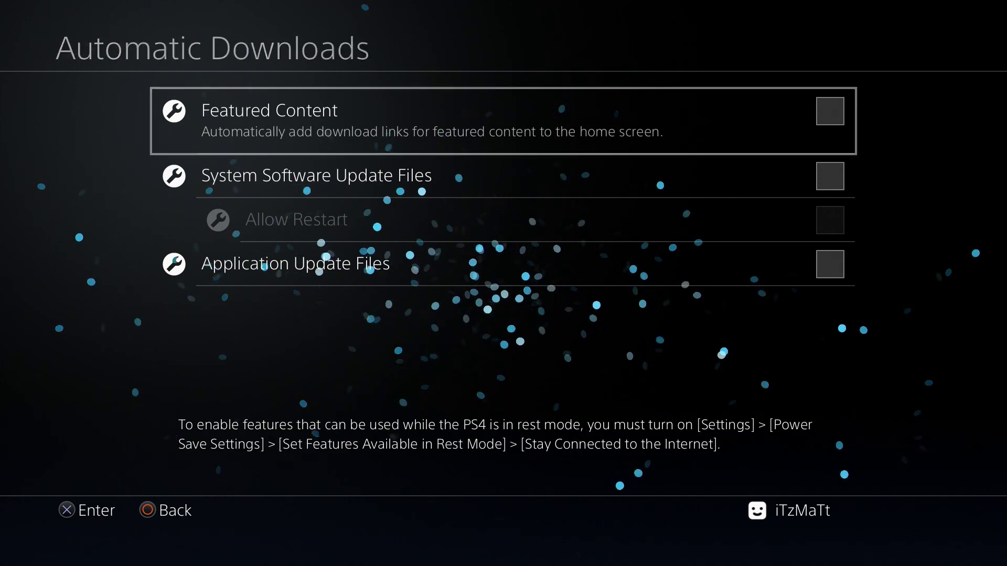
Step: Leave the settings and return to What's New on the home screen
key("Escape")
key("Escape")
key("Escape")
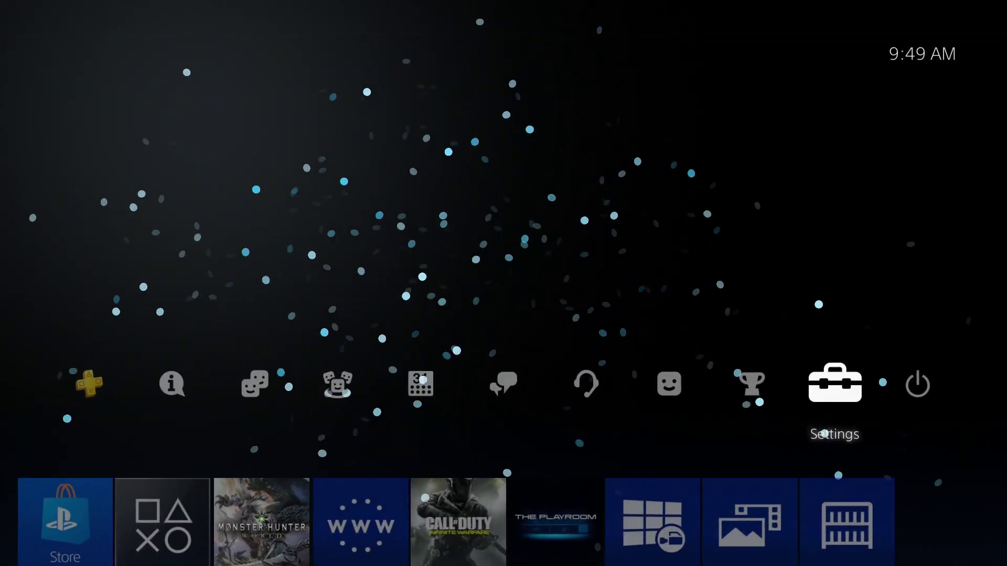
key("Down")
key("Left")
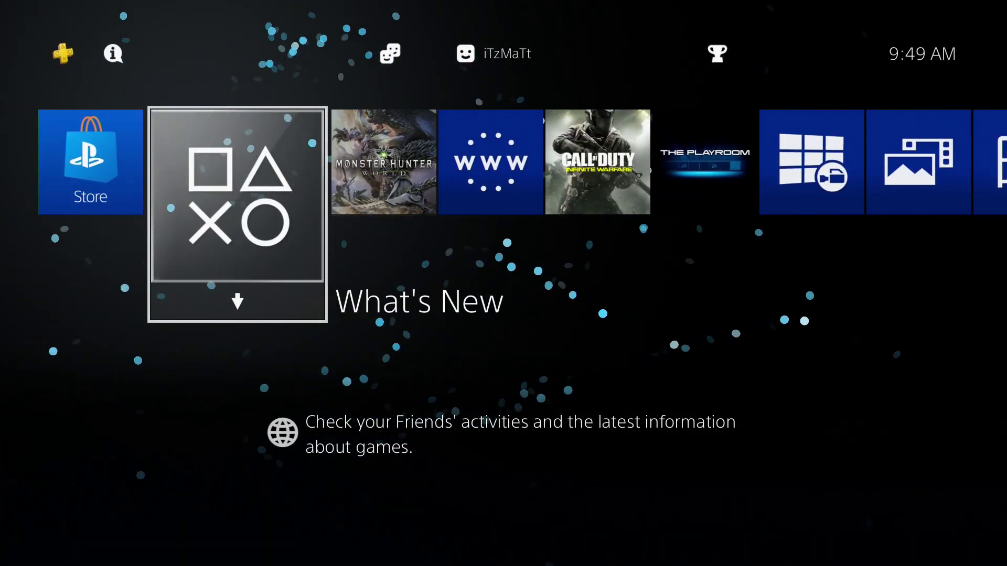